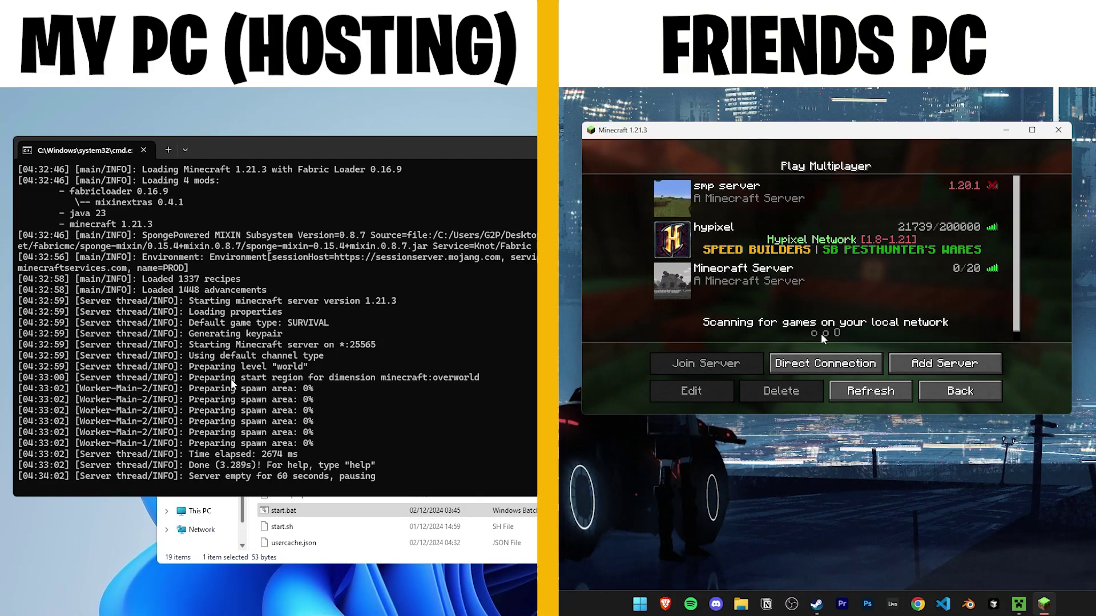
Join the 'Minecraft Server' entry from the Multiplayer server list.
click(676, 282)
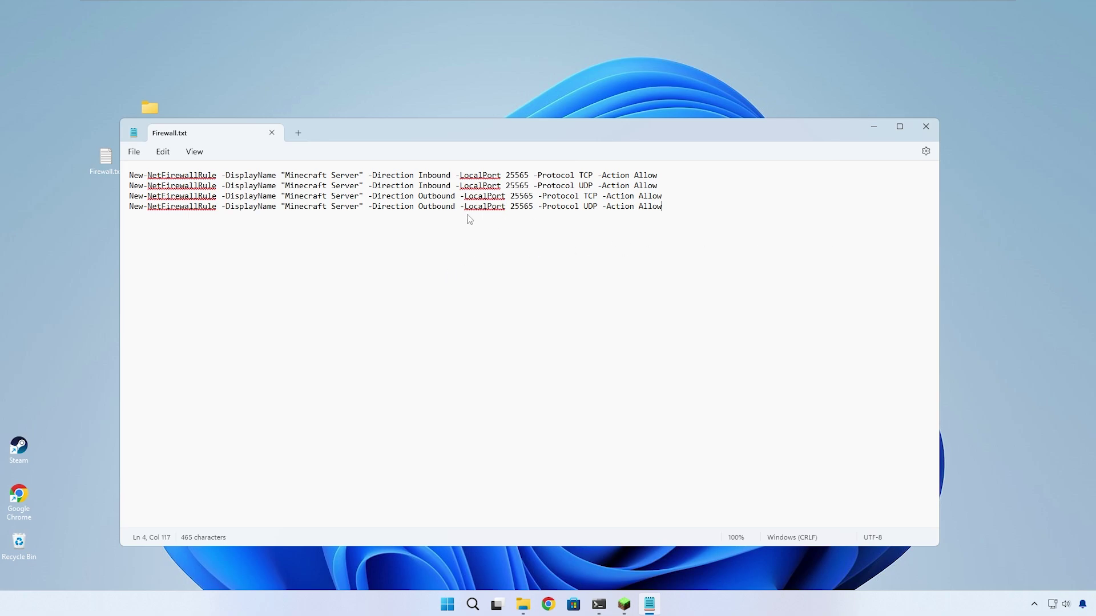
Launch Windows PowerShell as administrator from the Start search.
key(super)
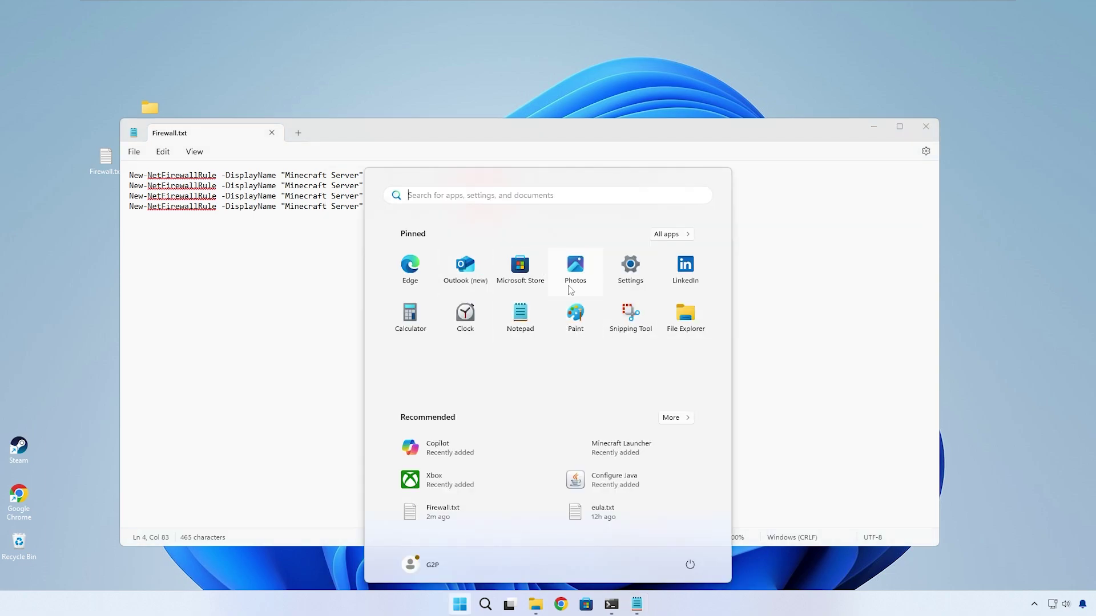
text(po)
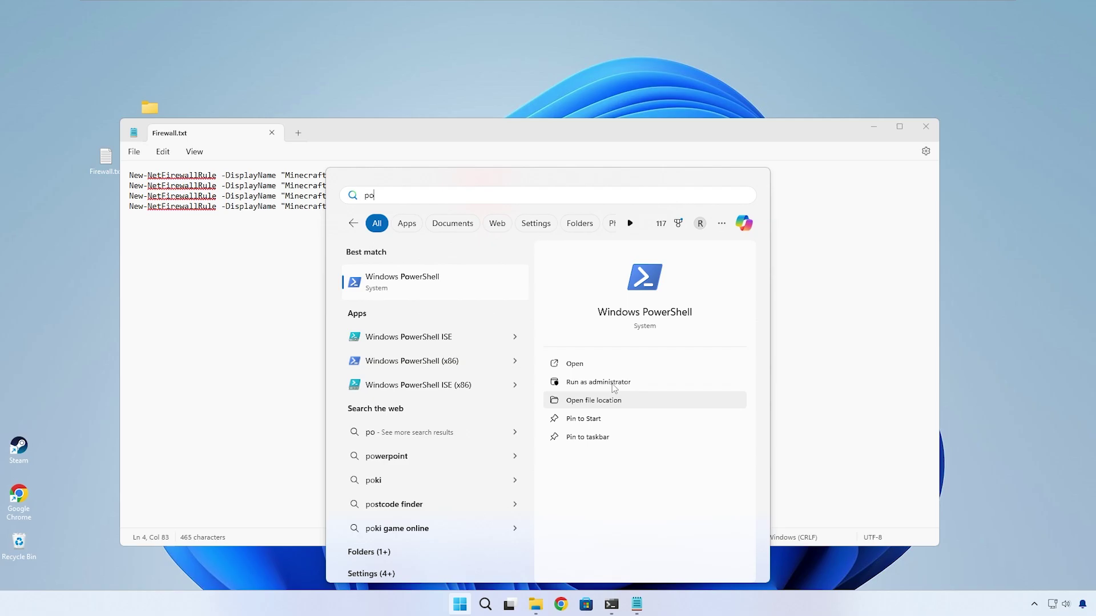
click(611, 383)
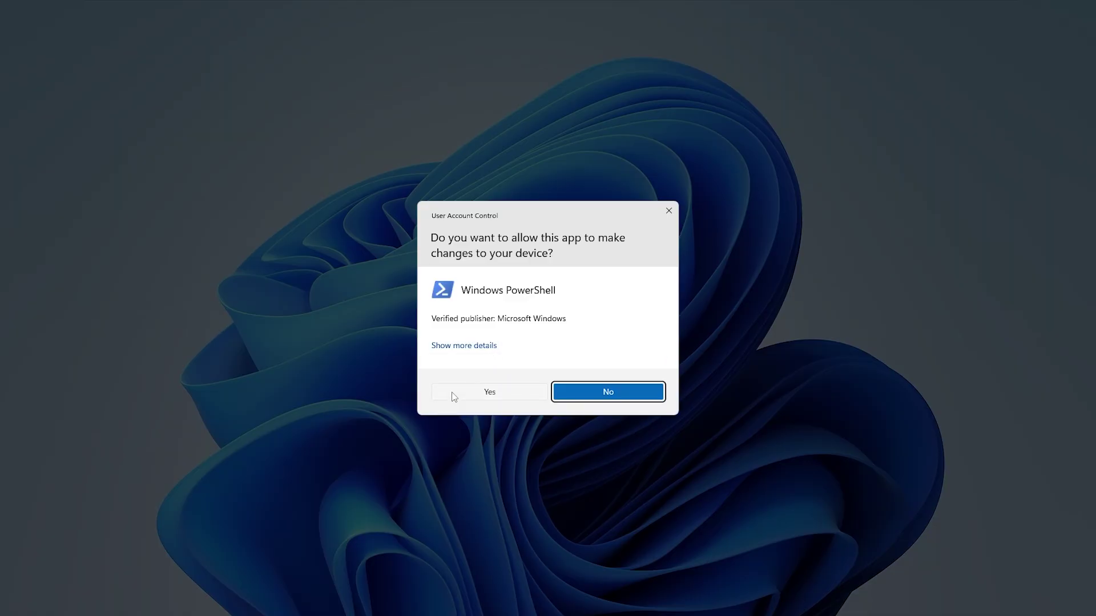
Approve UAC, run the four port 25565 New-NetFirewallRule commands, then close PowerShell.
click(452, 395)
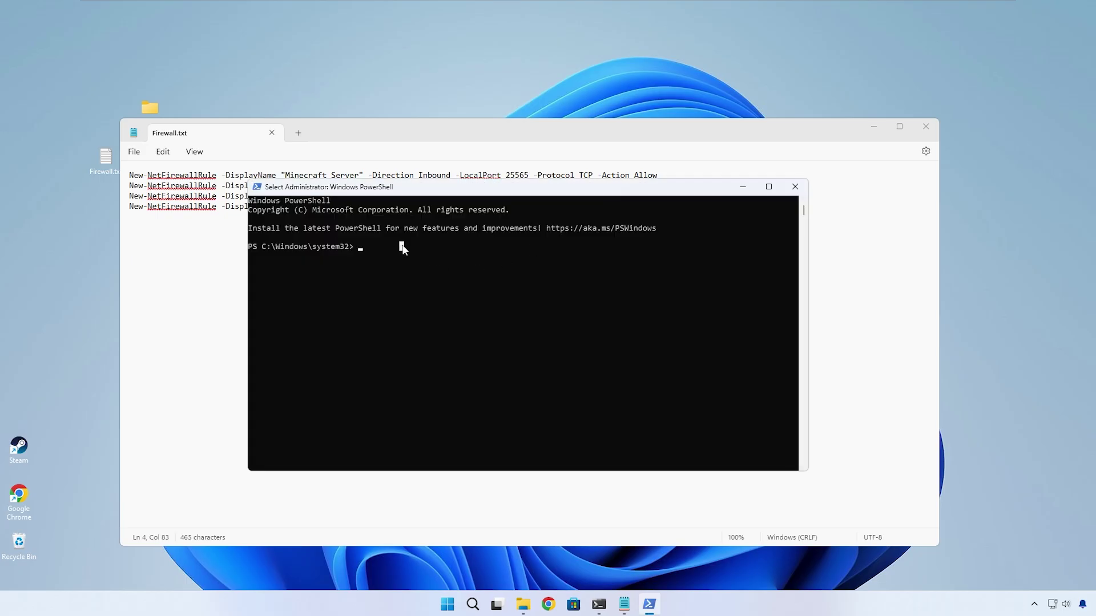
right_click(689, 247)
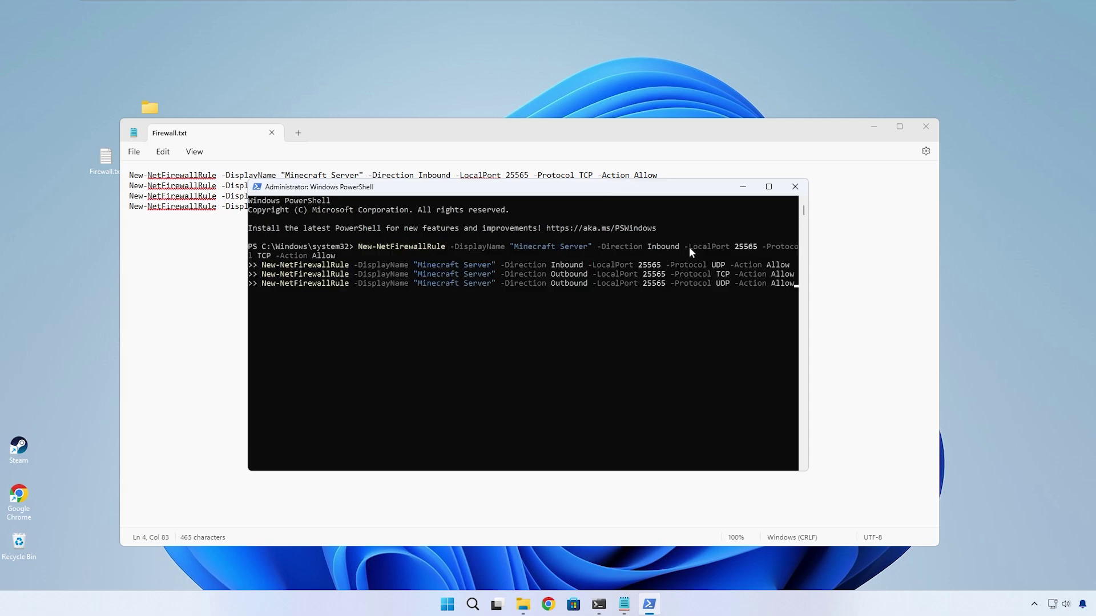
key(Return)
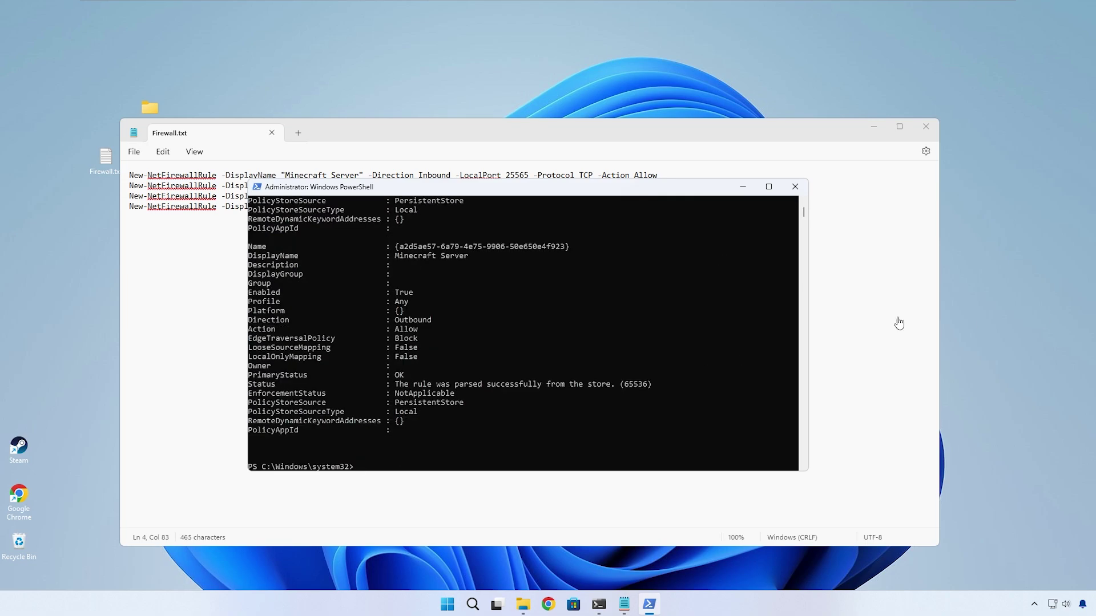
scroll(683, 362, up, 2)
scroll(683, 362, down, 8)
scroll(683, 363, down, 5)
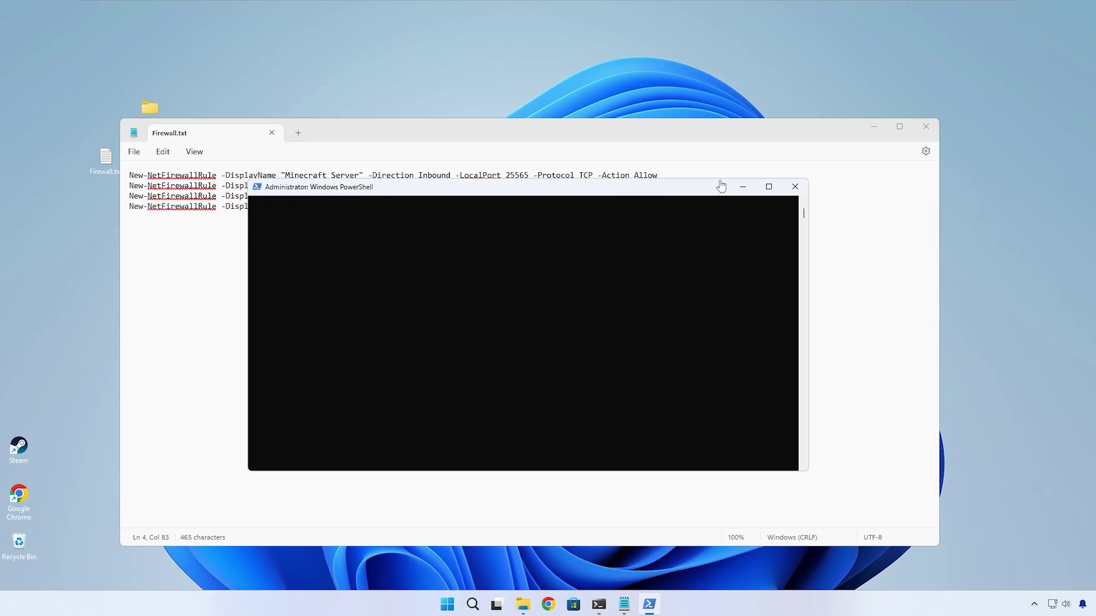
click(795, 186)
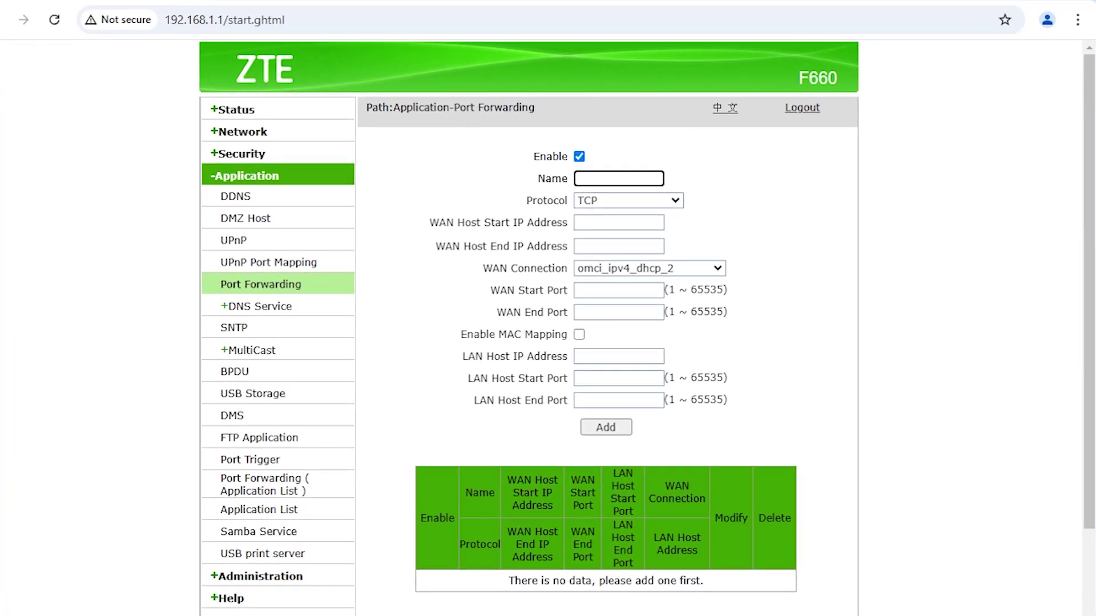
Set the port-forwarding protocol to TCP AND UDP.
click(650, 272)
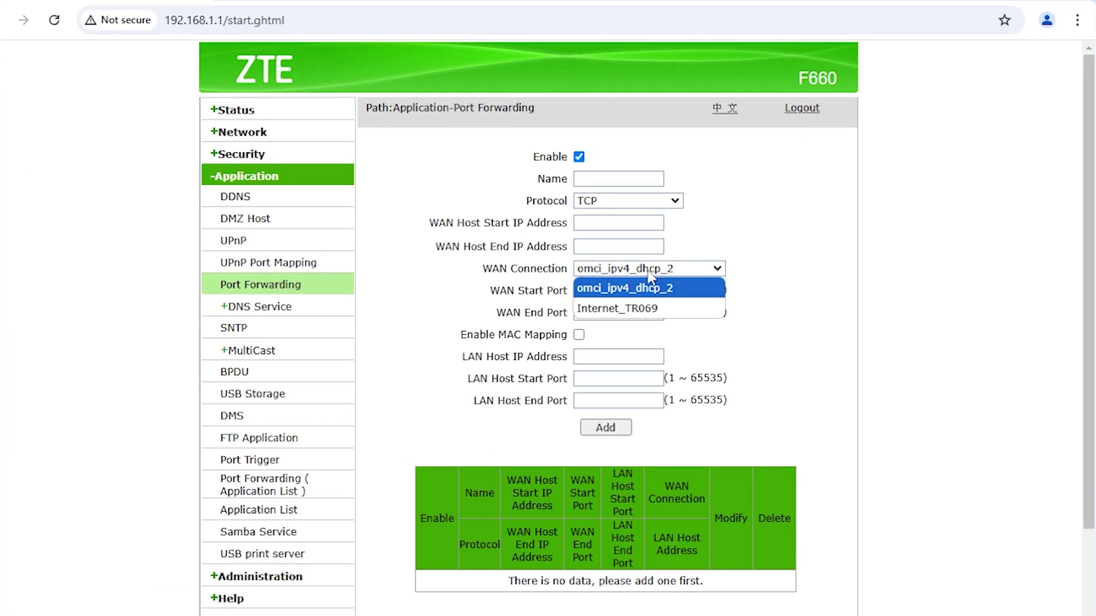
click(637, 206)
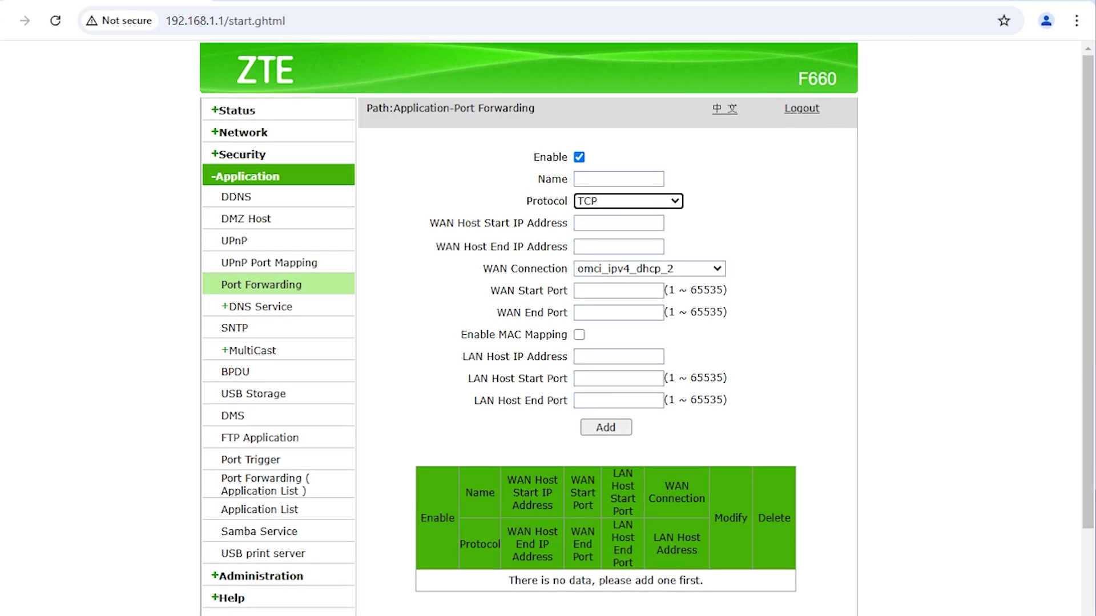
click(619, 179)
click(627, 201)
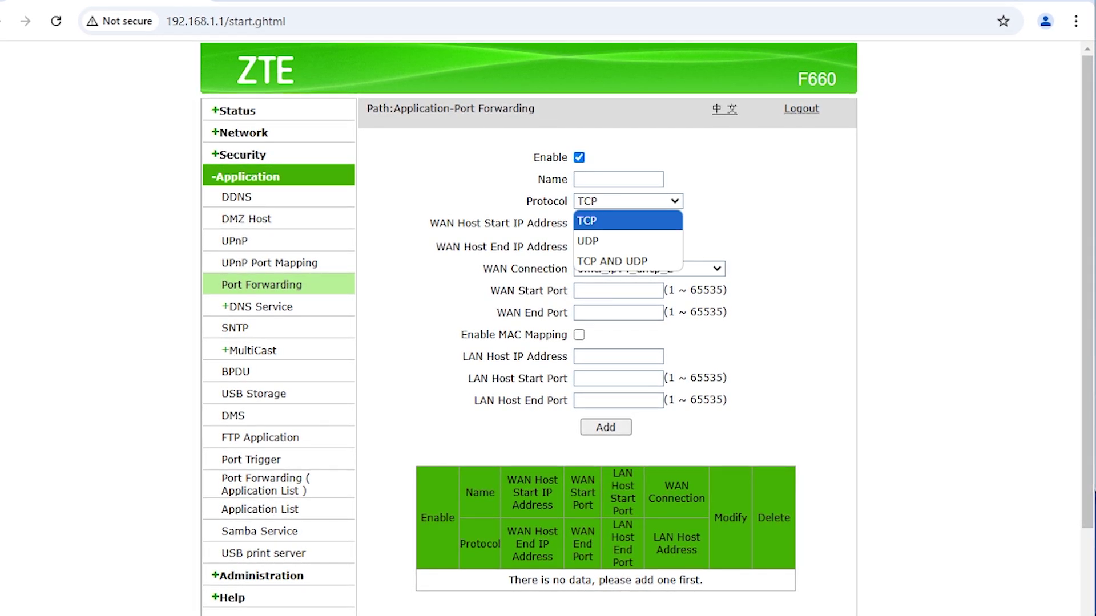
click(612, 261)
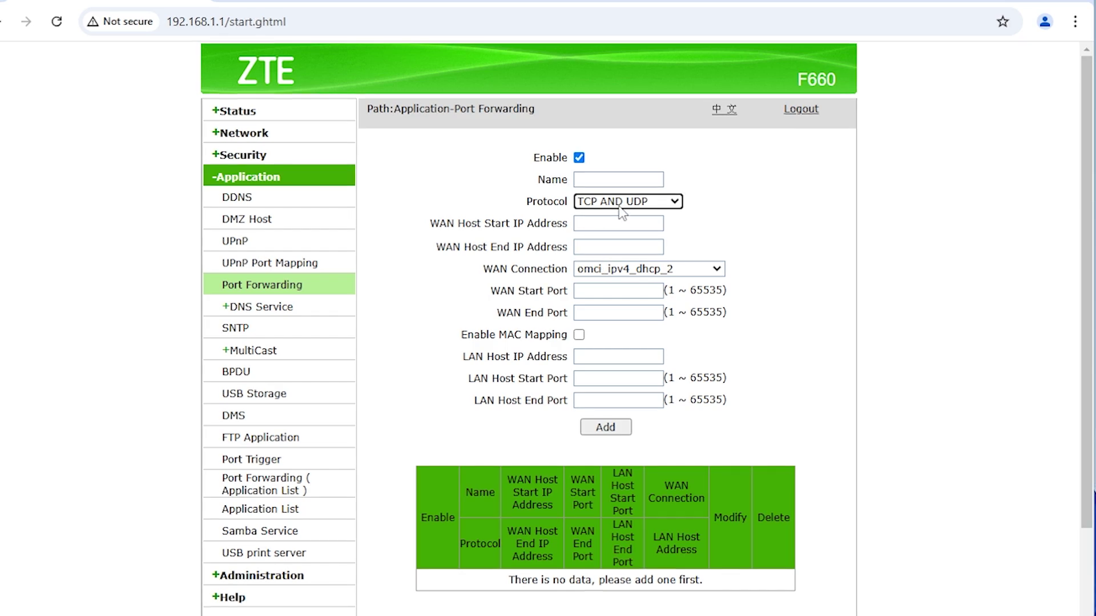
Enter 25565 as both the WAN start port and WAN end port.
click(614, 290)
text(25)
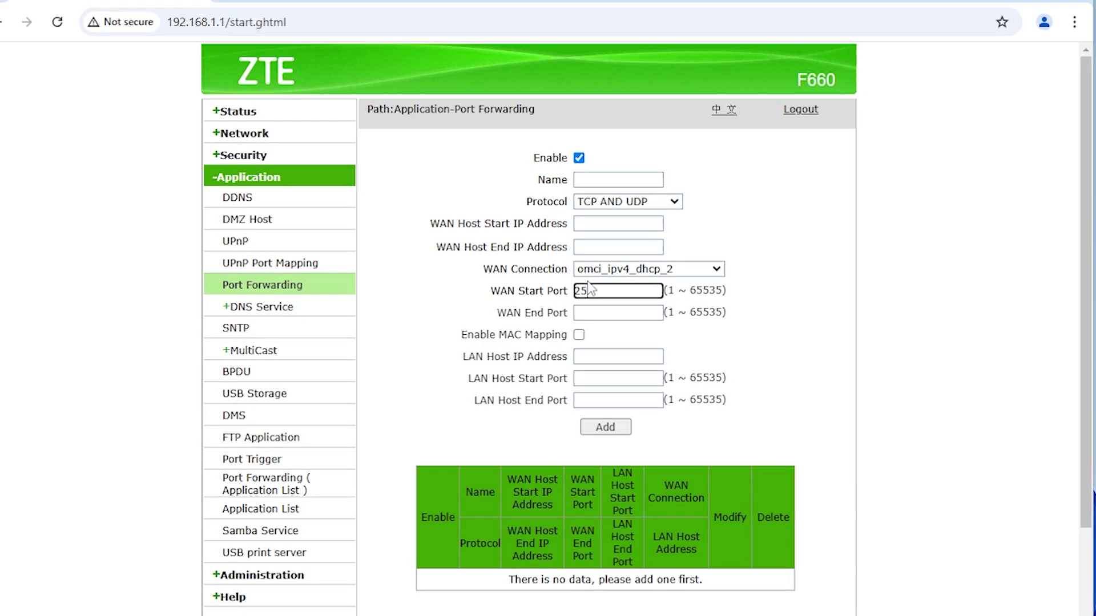
text(565)
key(ctrl+a)
key(ctrl+c)
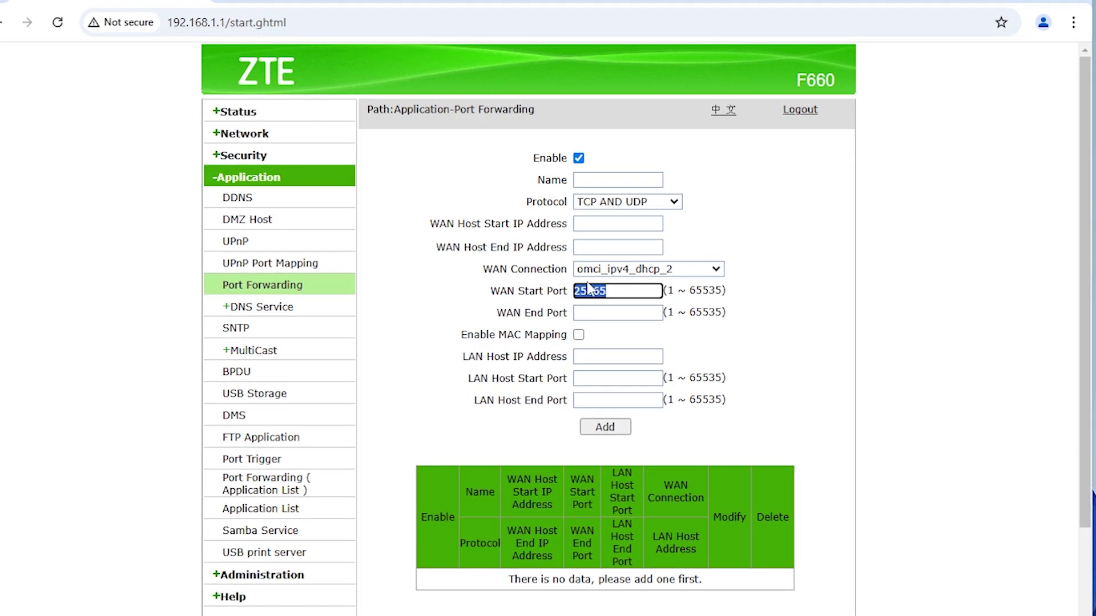
key(Tab)
key(ctrl+v)
click(759, 369)
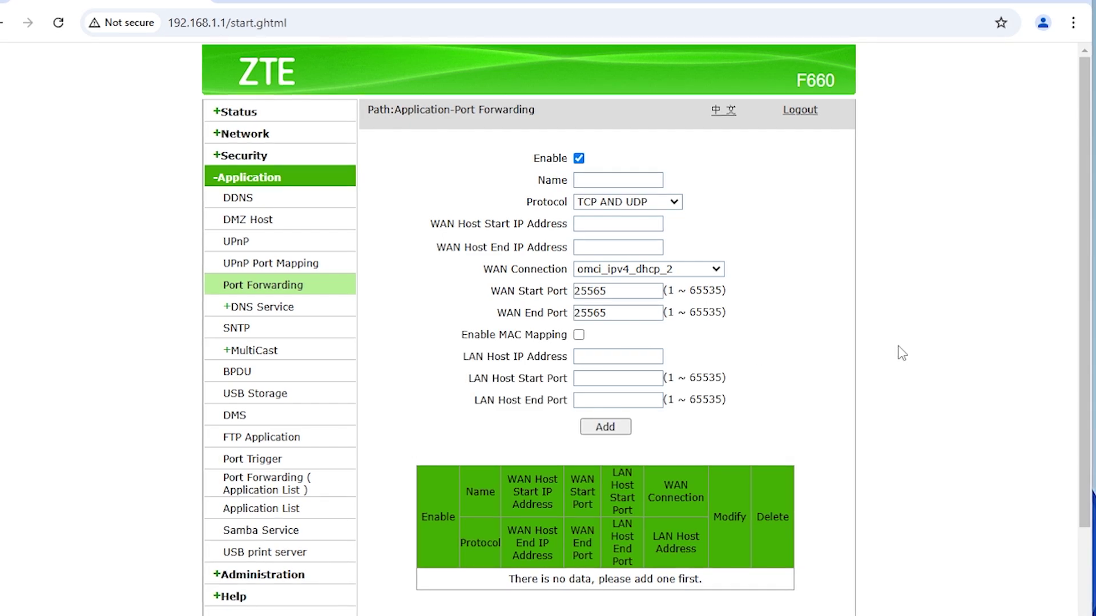
key(super)
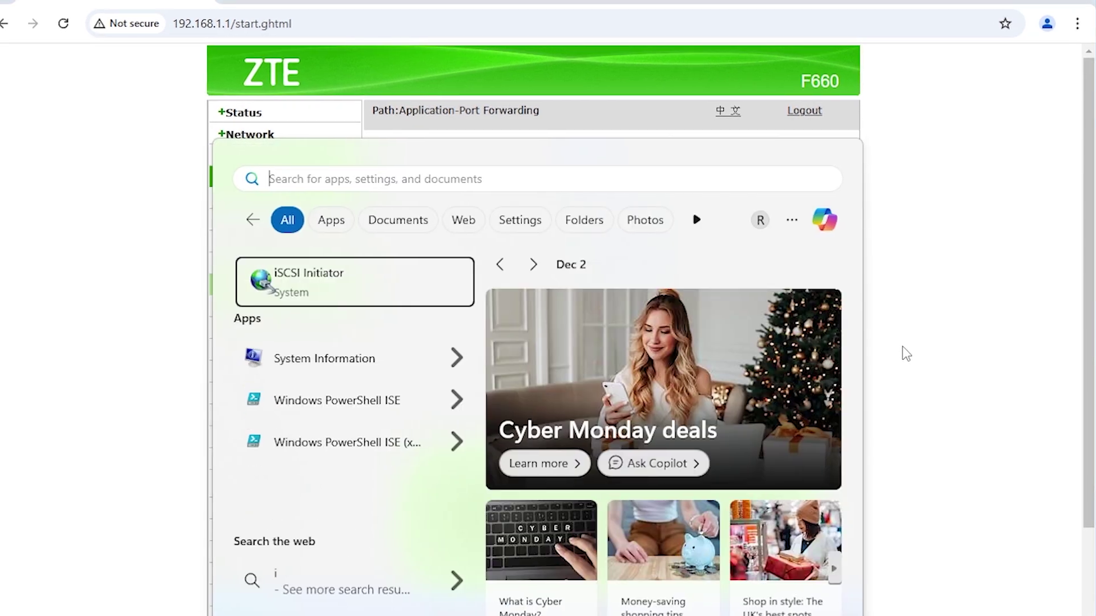
text(cmd)
Launch Command Prompt as administrator.
key(Right)
key(Down)
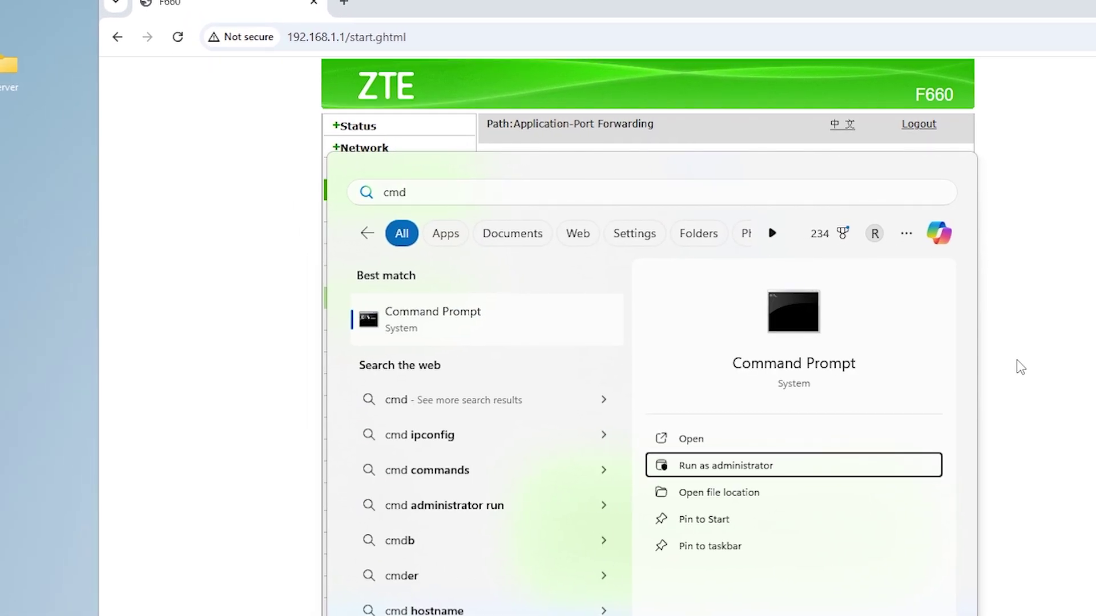
key(Return)
key(Return)
text(ipconfig)
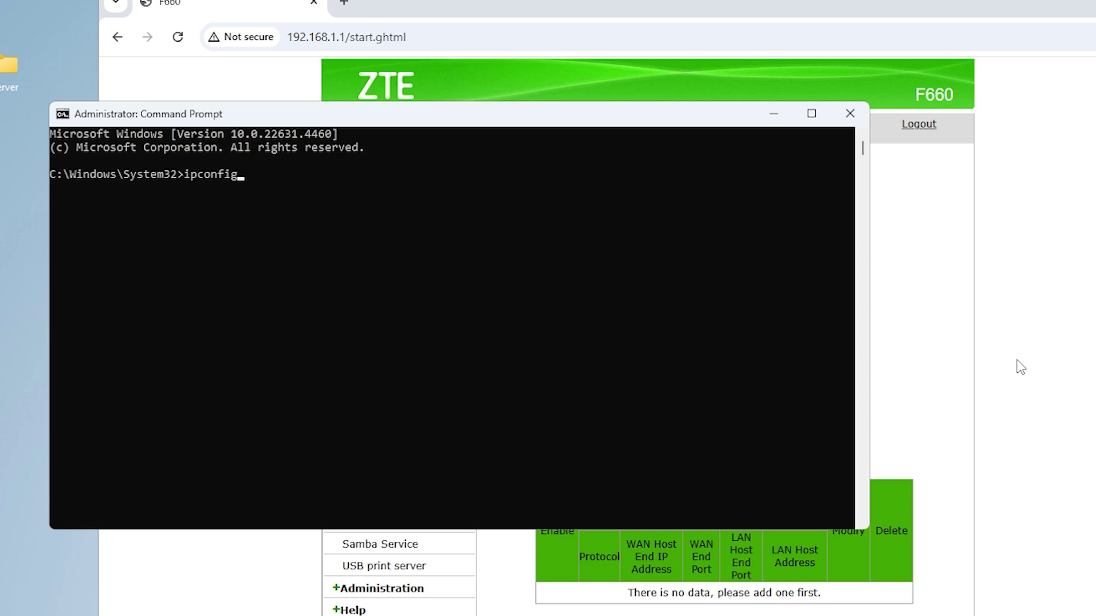
Run ipconfig, copy the PC's IPv4 address, and close Command Prompt.
key(Return)
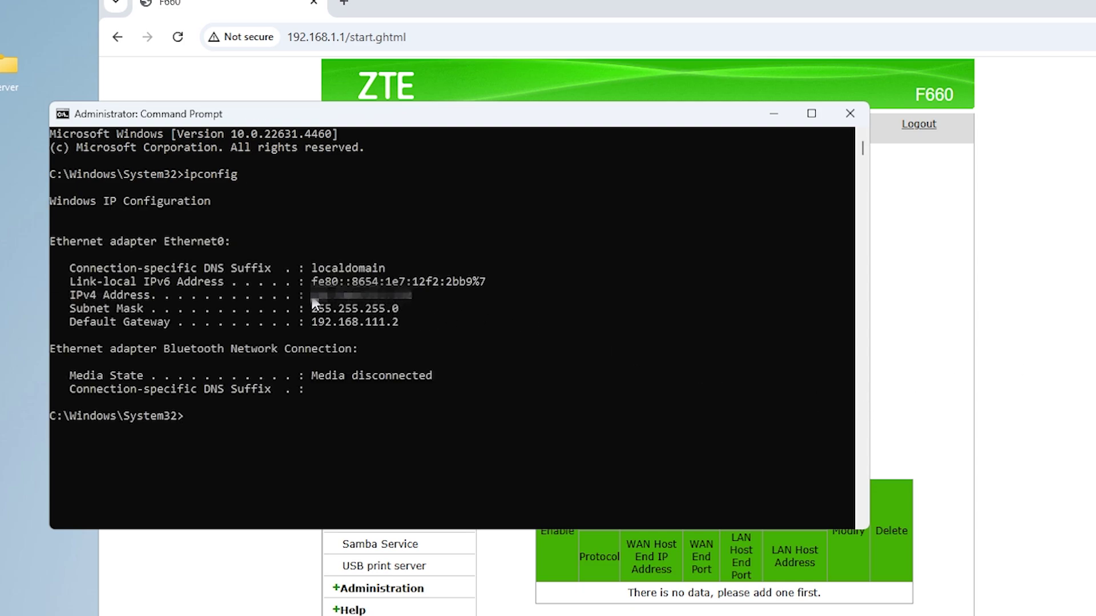
drag(311, 294, 368, 299)
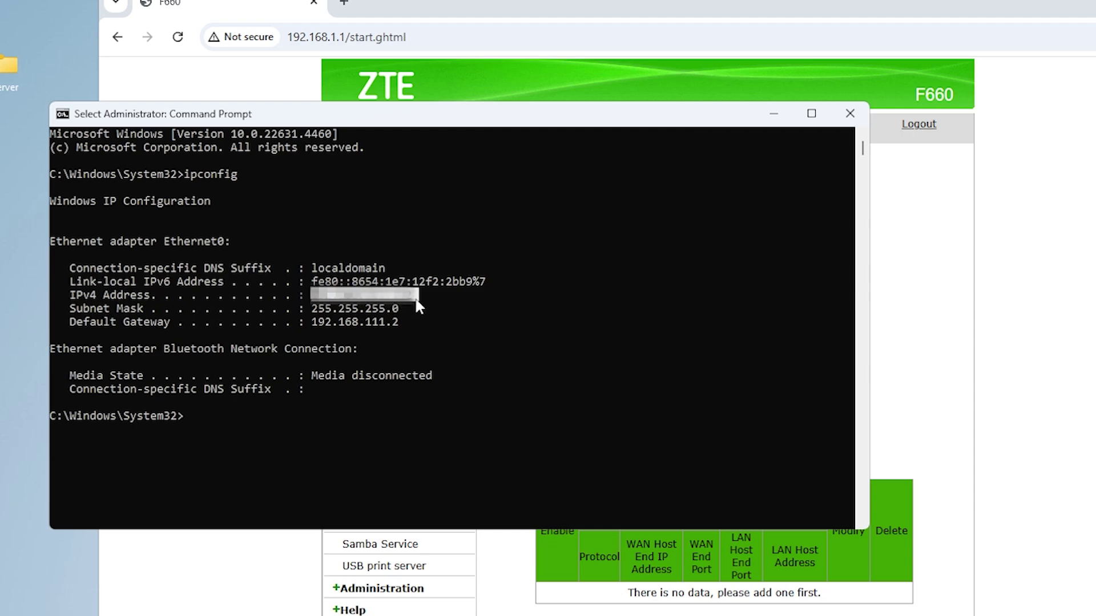
key(ctrl+c)
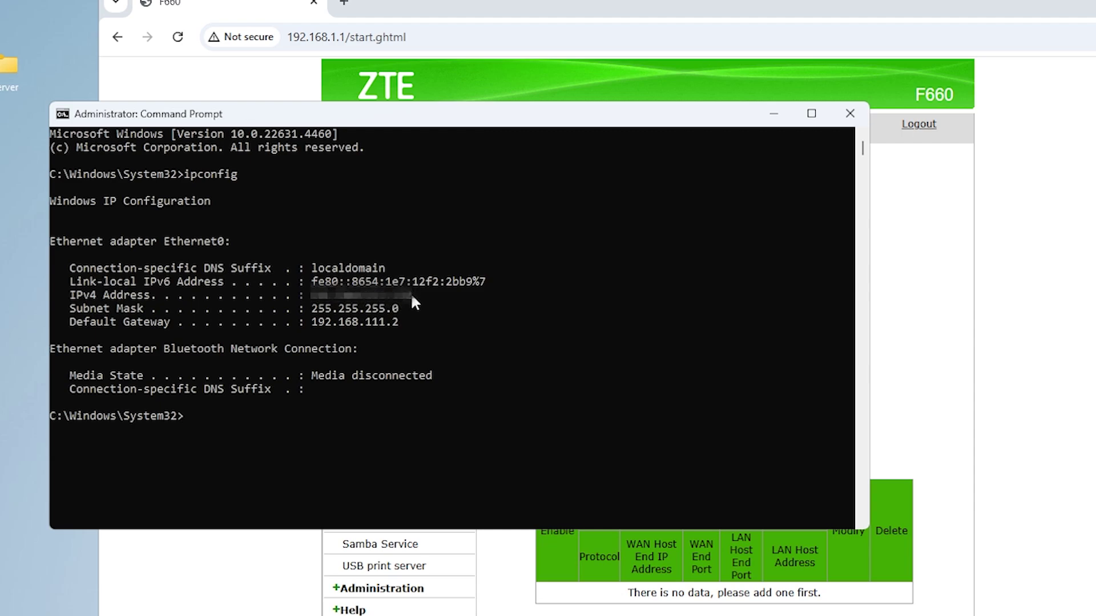
click(849, 114)
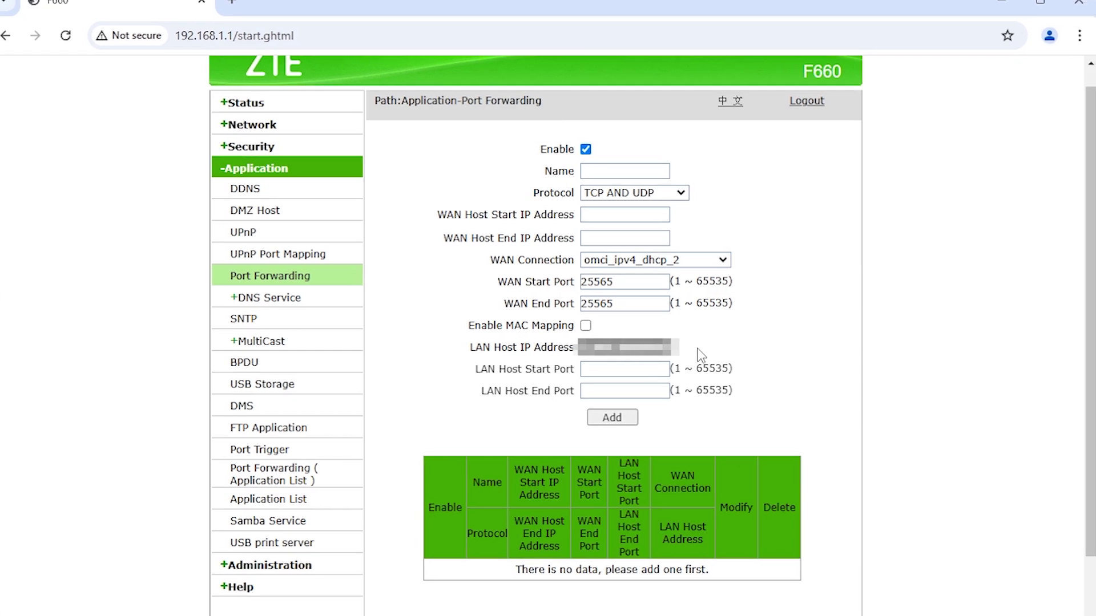
Fill both LAN host ports with 25565 and add the MC Server forwarding rule.
key(shift+Tab)
key(shift+Tab)
key(shift+Tab)
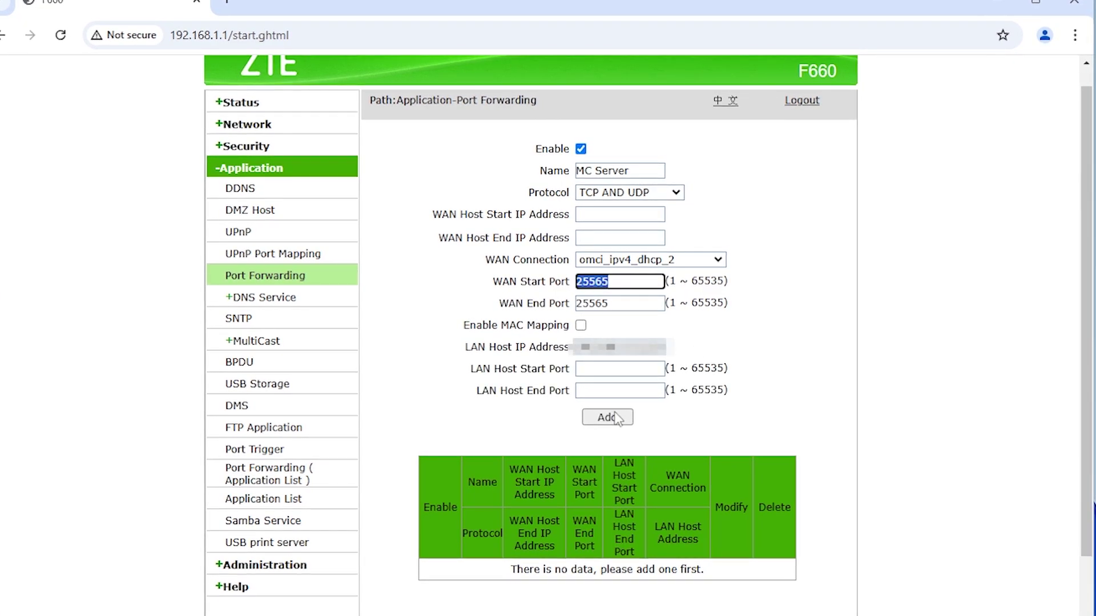
key(ctrl+c)
key(Tab)
key(Tab)
key(Tab)
key(ctrl+v)
key(Tab)
key(ctrl+v)
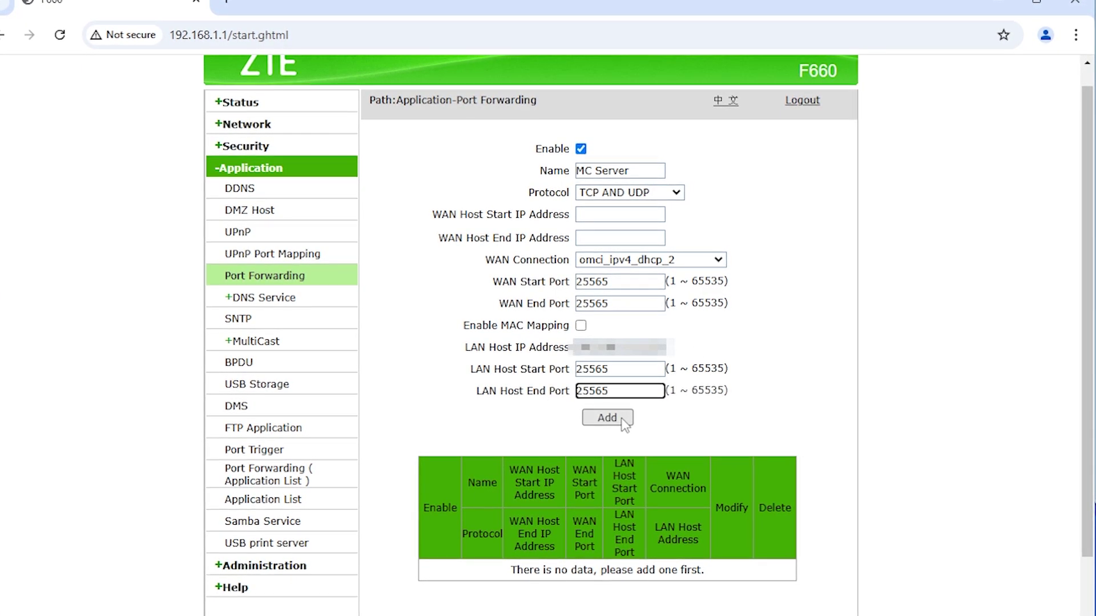
click(623, 423)
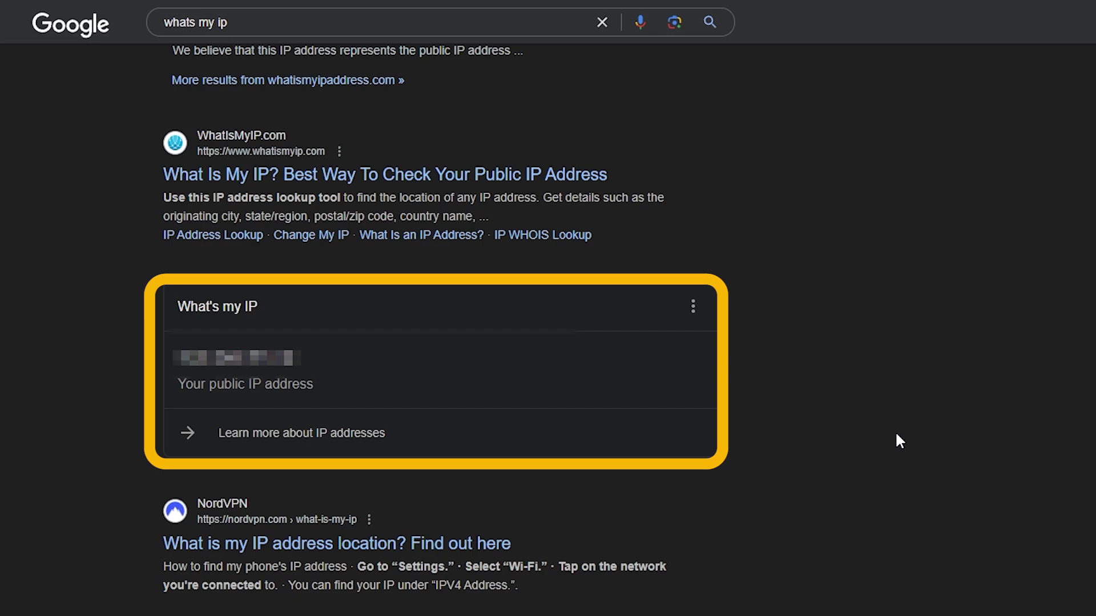
Highlight the public IP address in Google's 'whats my ip' result.
drag(299, 362, 175, 364)
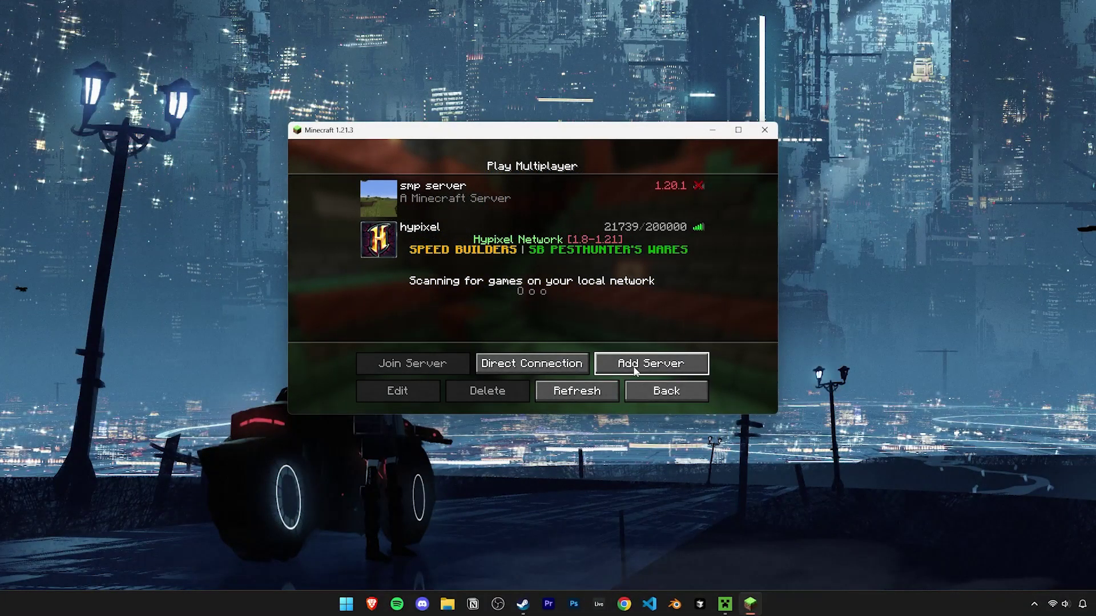
Add a new server entry and paste the public IP as its server address.
click(635, 370)
click(479, 269)
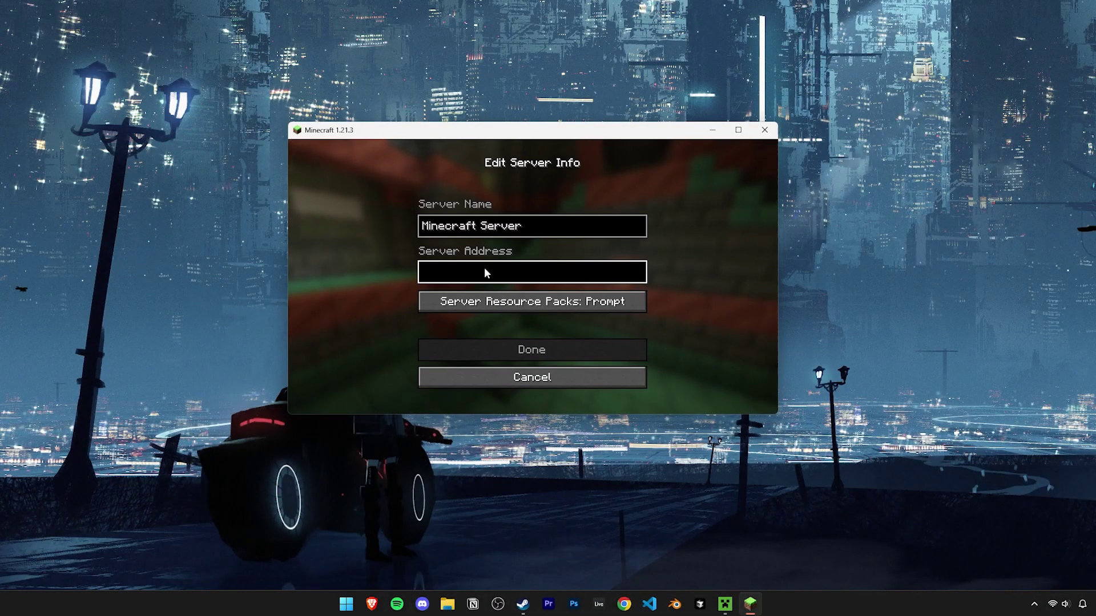
key(ctrl+v)
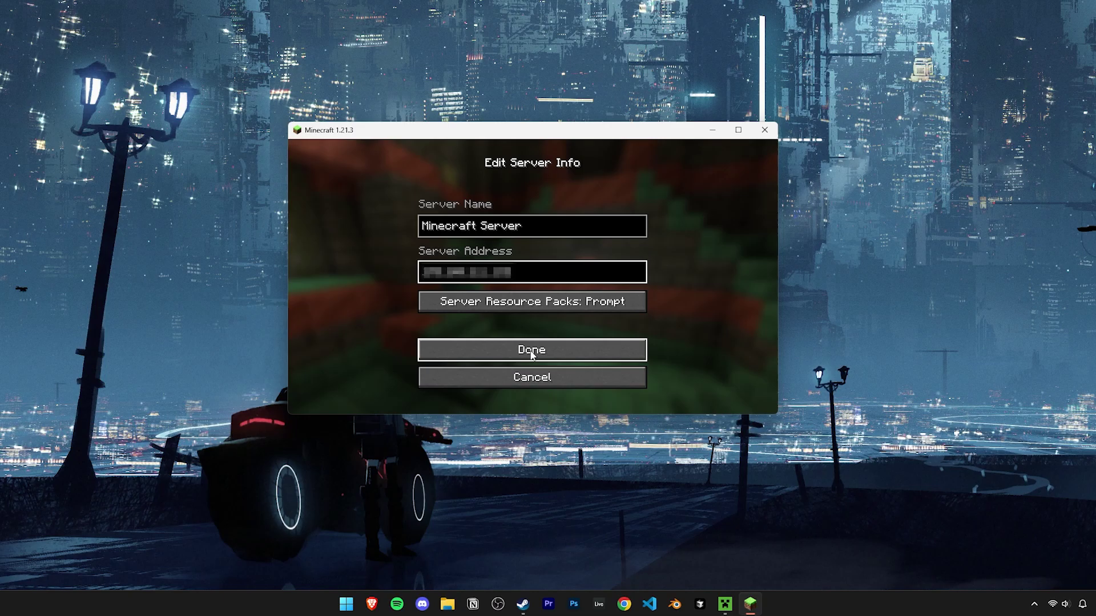